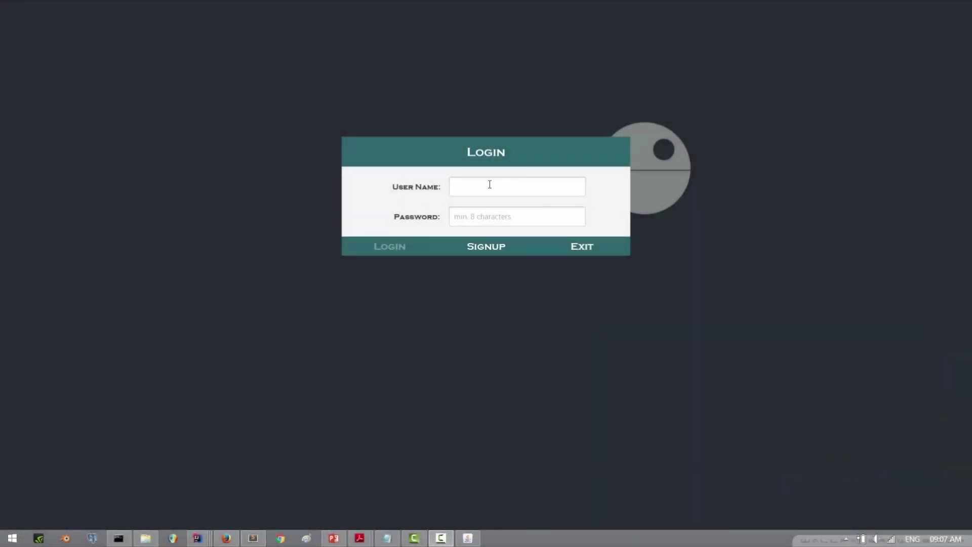
# Register a new coach account with a user name and matching passwords, resolving the mismatch error.
pyautogui.click(513, 245)
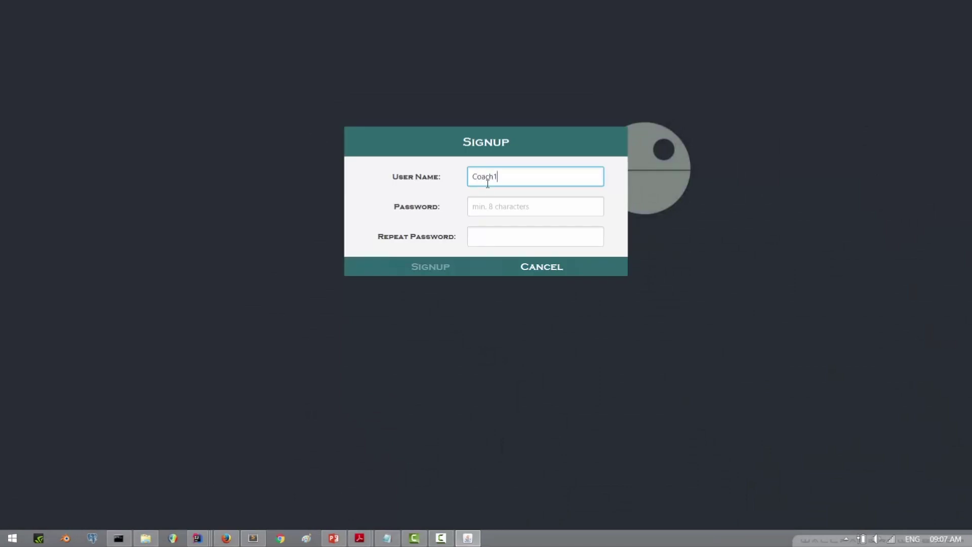
pyautogui.press('Tab')
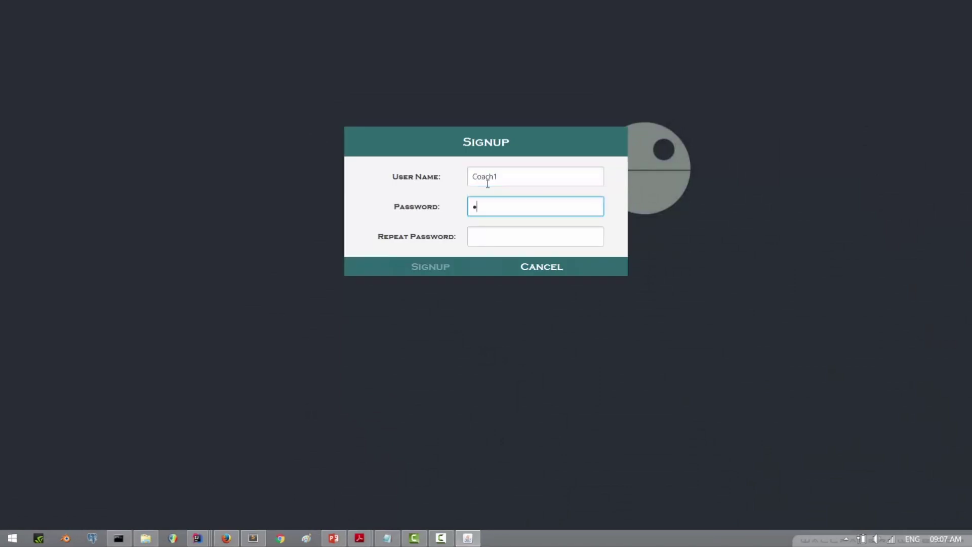
pyautogui.click(491, 238)
pyautogui.write('1234567')
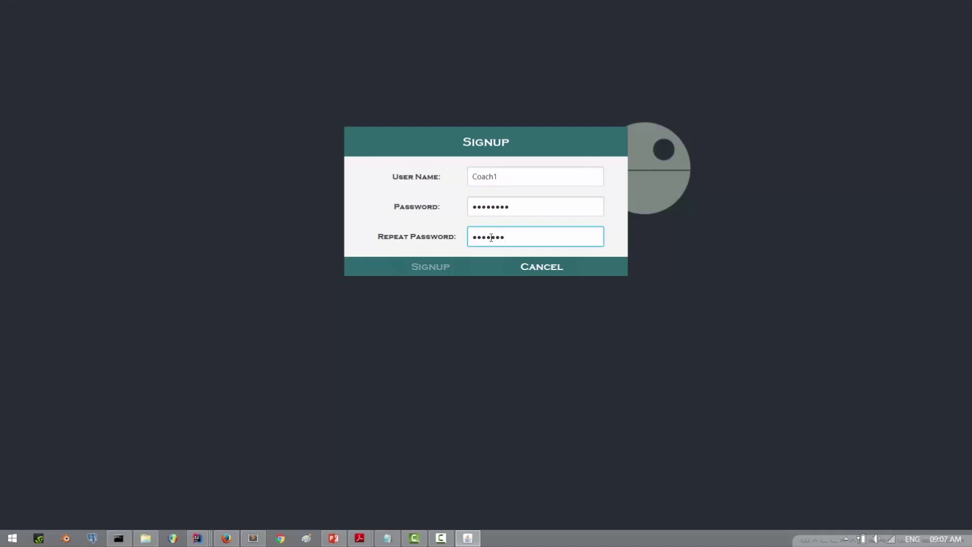
pyautogui.write('8')
pyautogui.click(445, 268)
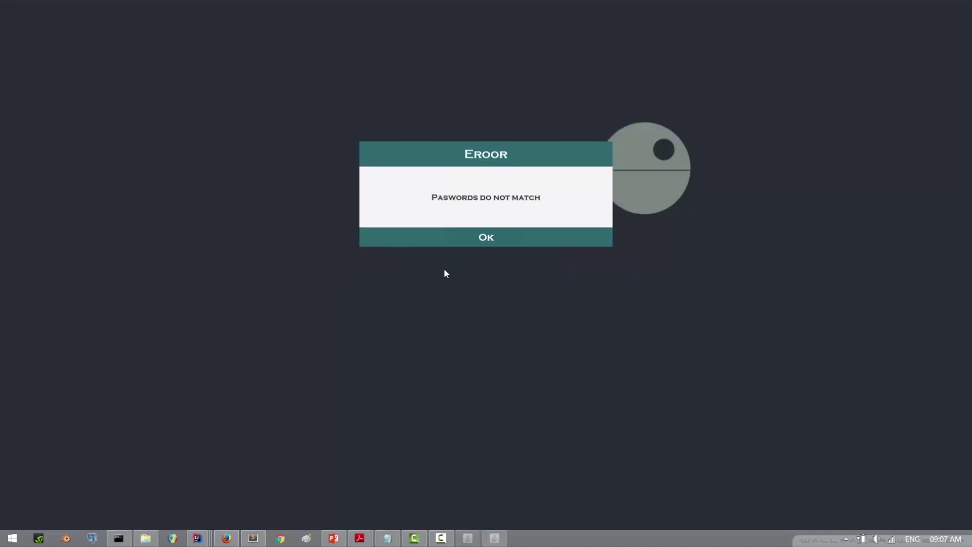
pyautogui.click(493, 239)
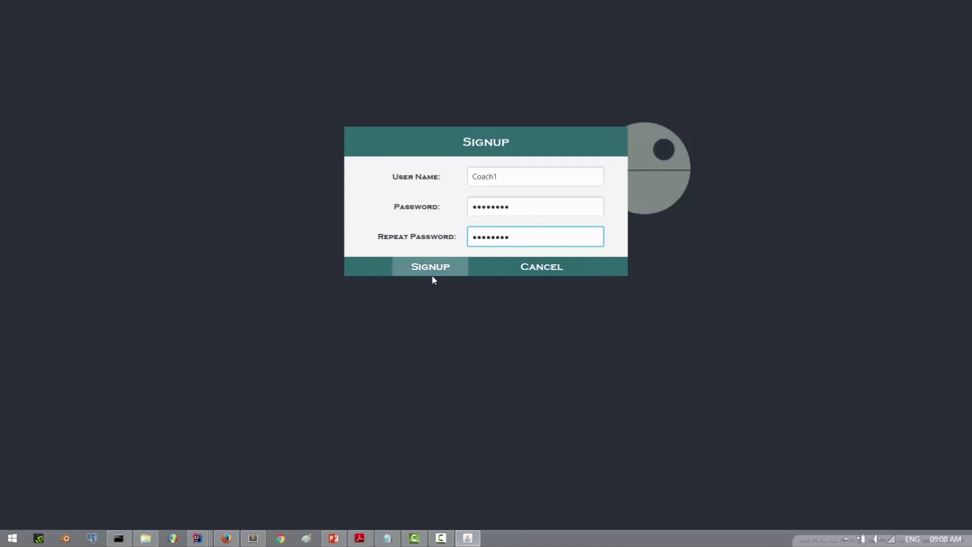
pyautogui.click(432, 269)
# Log in with the new coach account's user name and password.
pyautogui.click(469, 189)
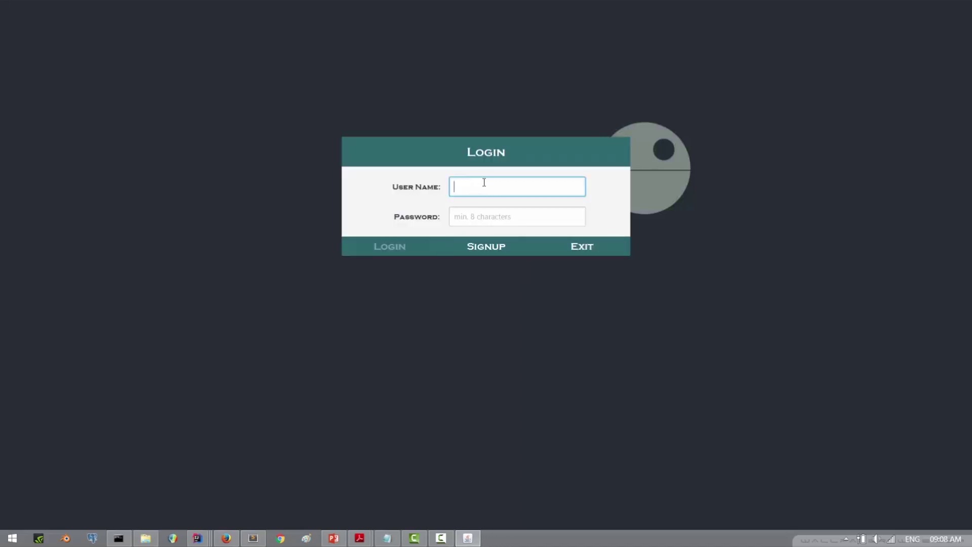
pyautogui.write('Coach1')
pyautogui.press('Tab')
pyautogui.write('123456')
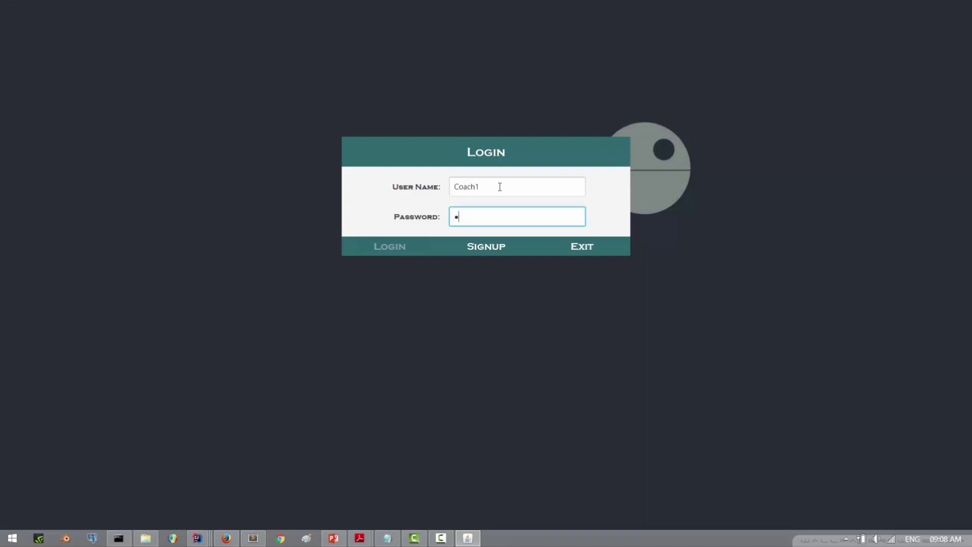
pyautogui.write('7')
pyautogui.click(398, 247)
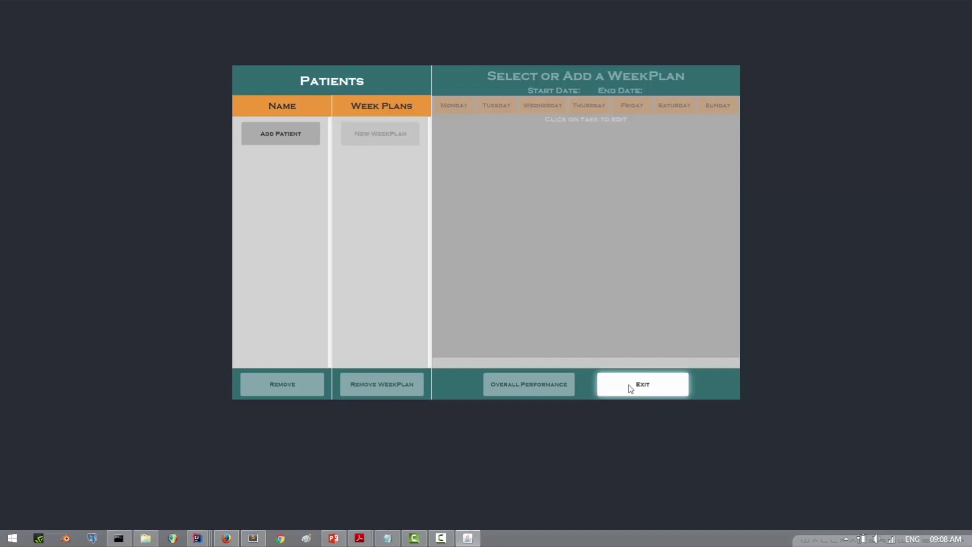
# Pick Patient 2 in the Add Patient list and add them to the coach's patients.
pyautogui.click(261, 133)
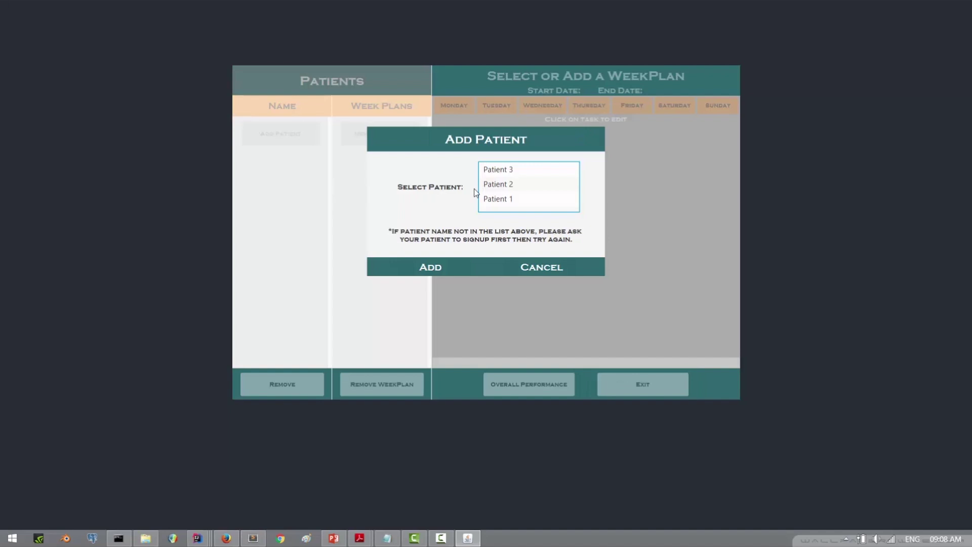
pyautogui.click(503, 188)
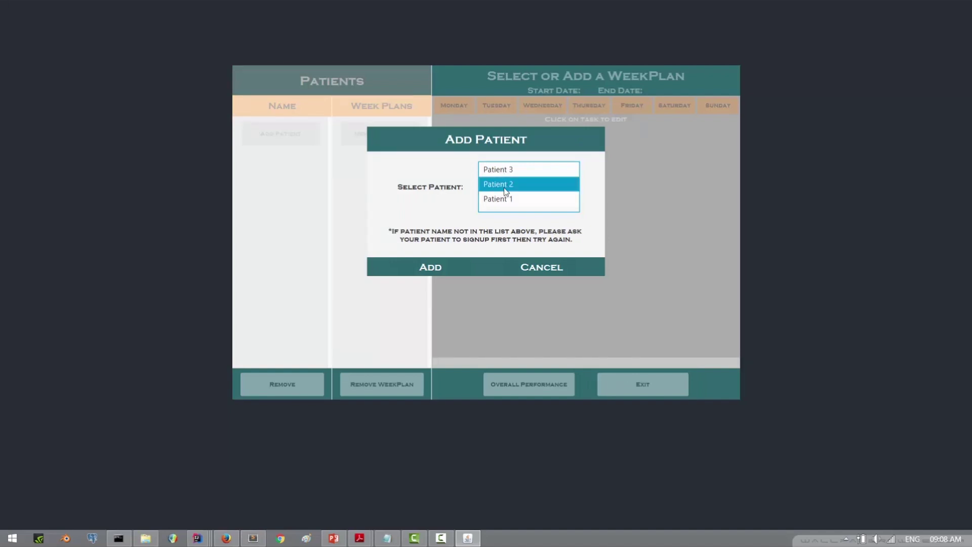
pyautogui.click(435, 268)
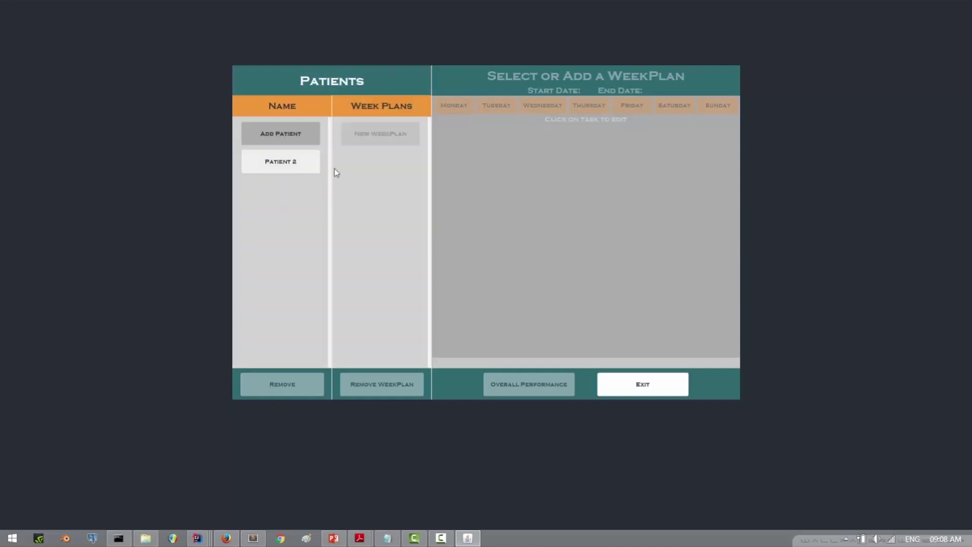
# Create a week plan named 'WeekPlan' for Patient 2 starting Monday 30 May 2016.
pyautogui.click(307, 167)
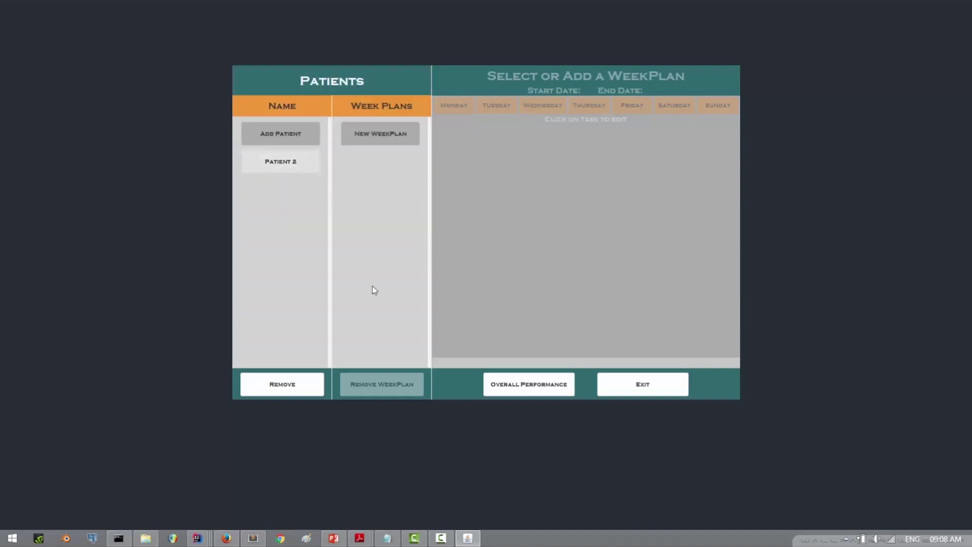
pyautogui.click(384, 140)
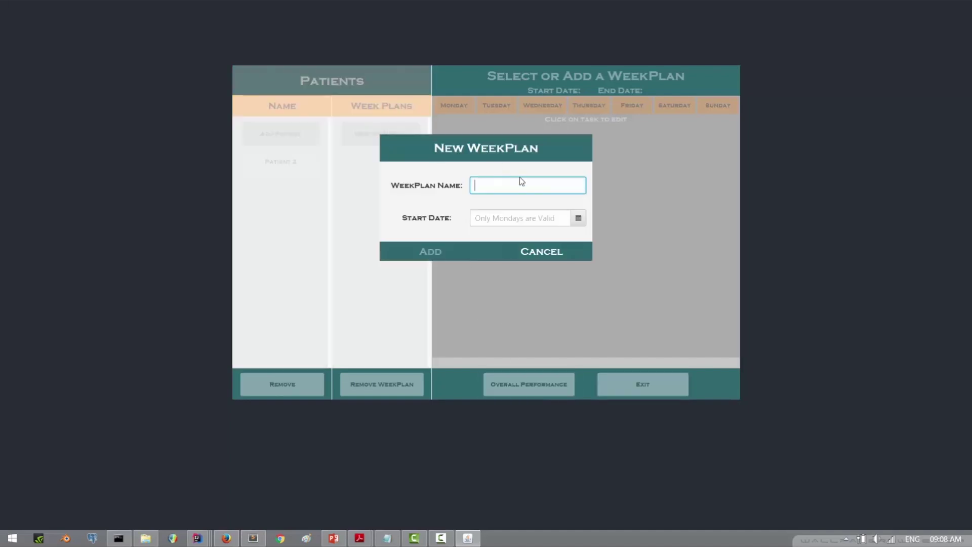
pyautogui.write('WeekPlan')
pyautogui.click(578, 218)
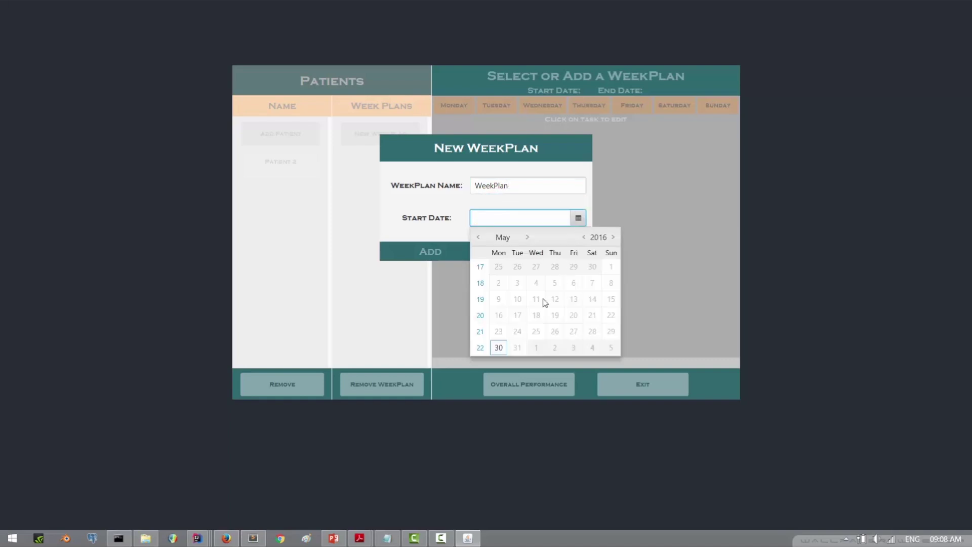
pyautogui.click(527, 237)
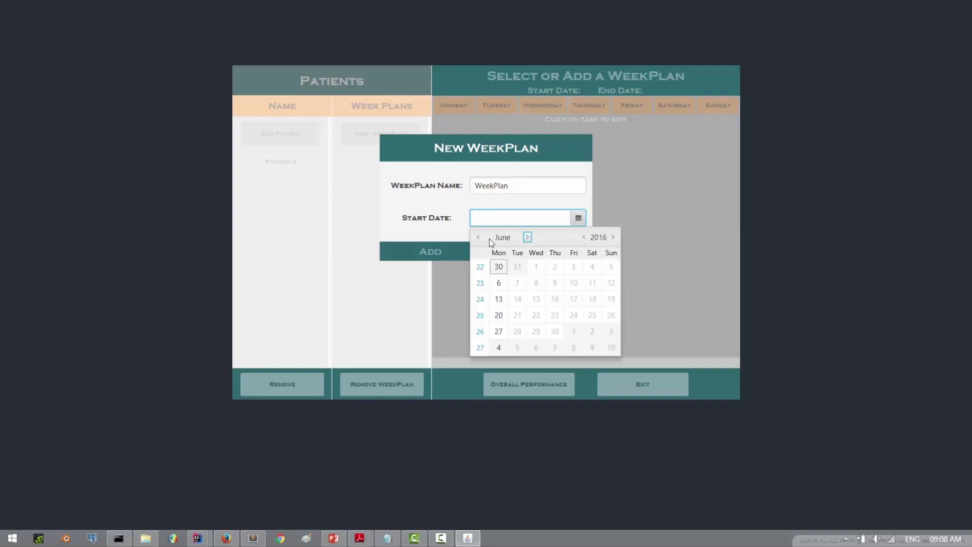
pyautogui.click(481, 238)
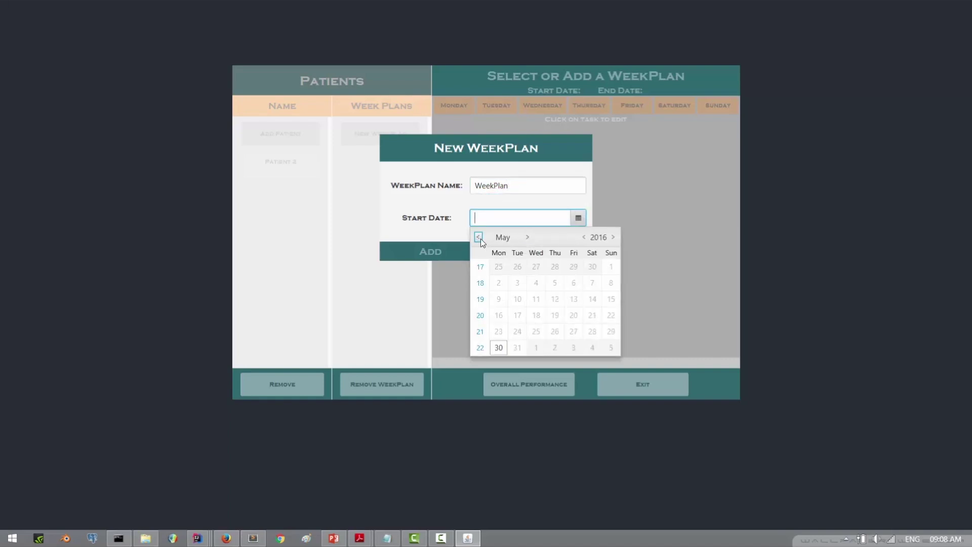
pyautogui.click(499, 347)
pyautogui.click(436, 254)
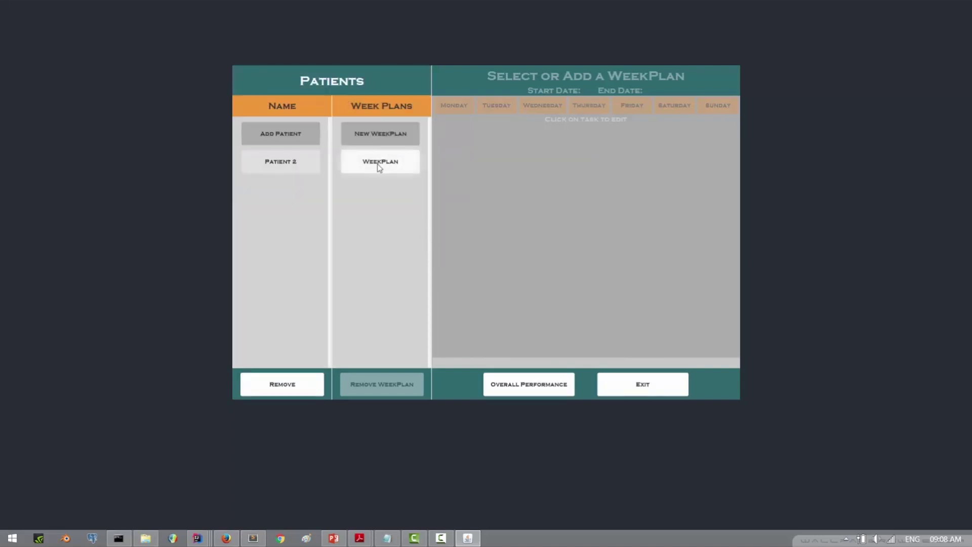
# Open WeekPlan, then view and close Patient 2's Overall Performance chart.
pyautogui.click(379, 167)
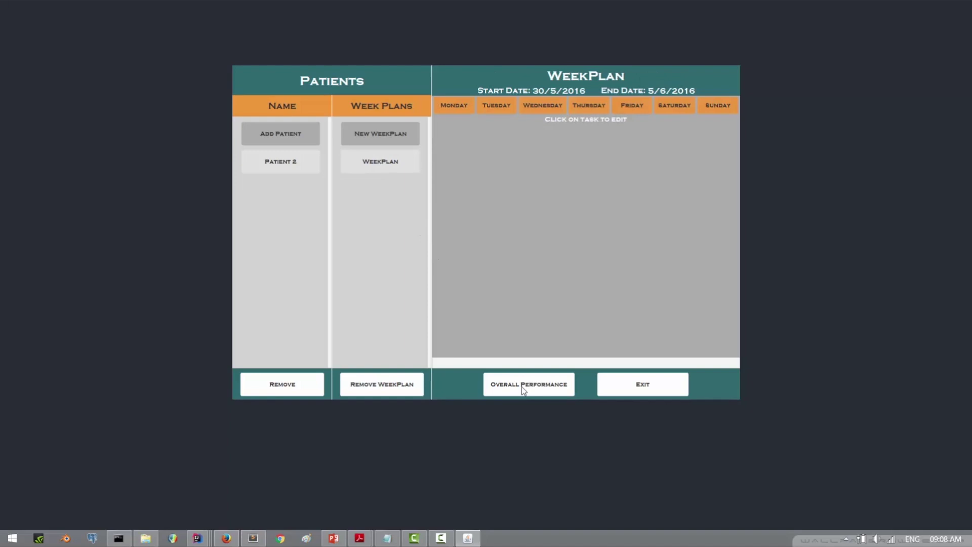
pyautogui.click(537, 385)
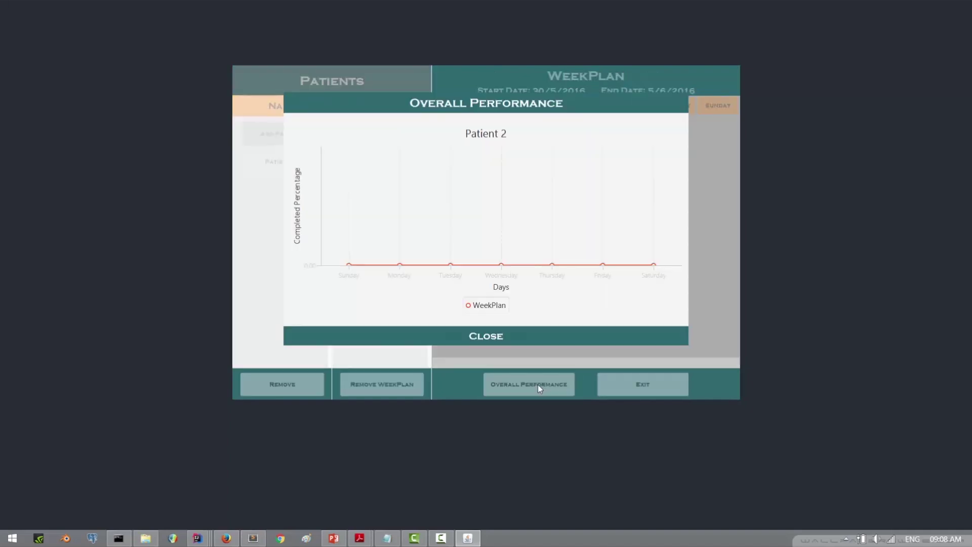
pyautogui.click(491, 338)
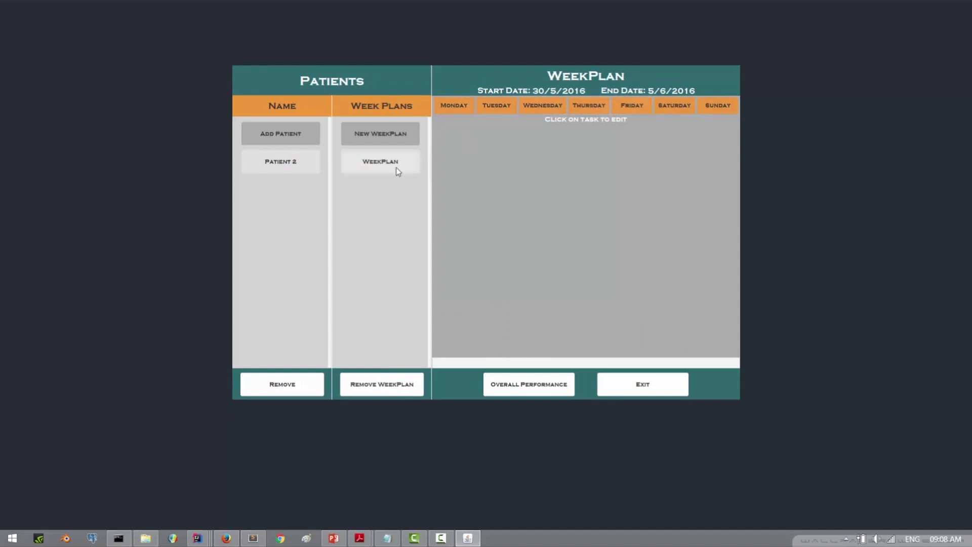
# Start a new Monday task scheduled from 10:20 to 10:45.
pyautogui.click(461, 110)
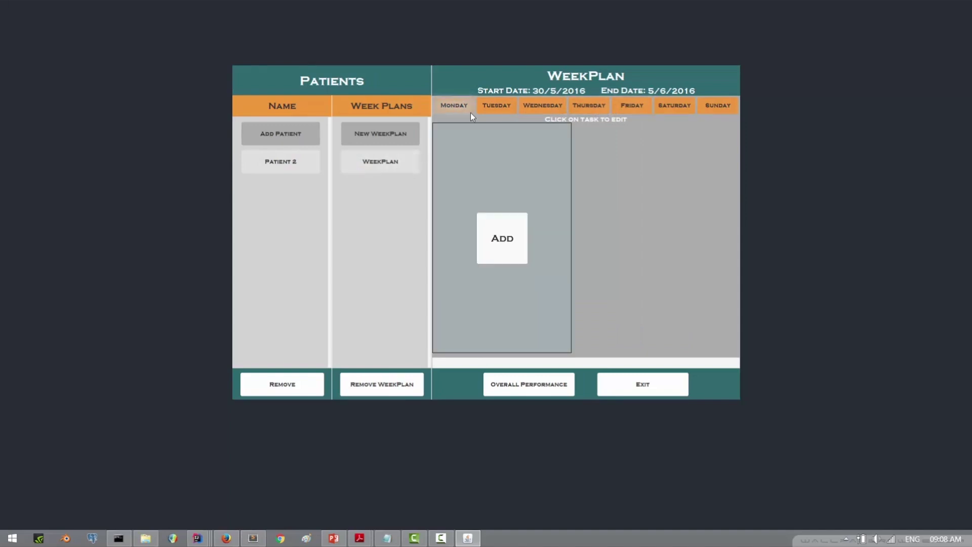
pyautogui.click(511, 257)
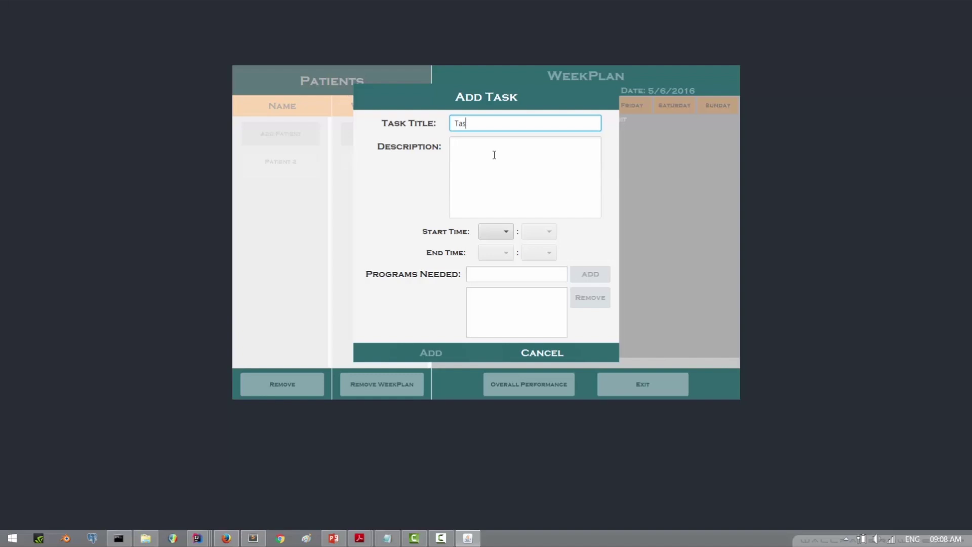
pyautogui.write('k 1')
pyautogui.click(500, 235)
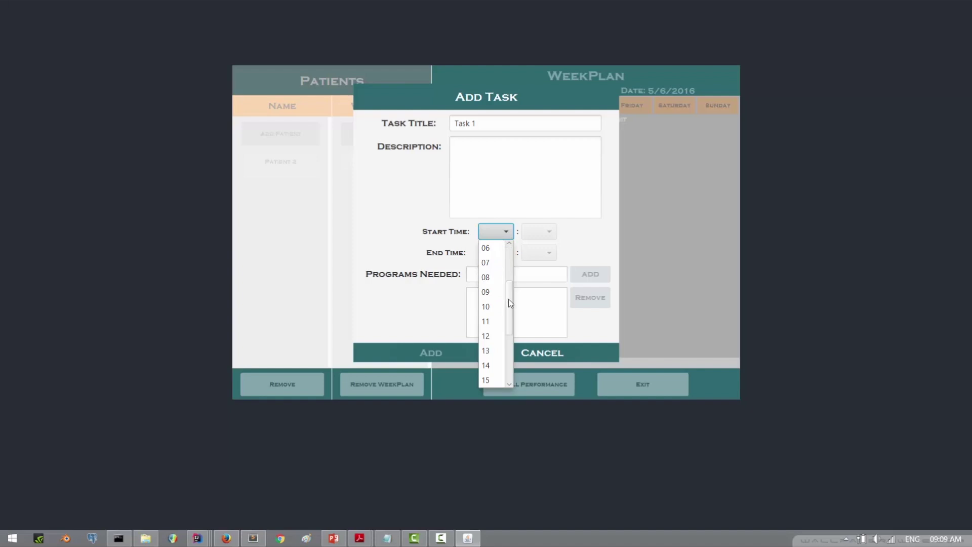
pyautogui.moveTo(508, 299)
pyautogui.mouseDown()
pyautogui.moveTo(510, 354)
pyautogui.moveTo(515, 314)
pyautogui.mouseUp()
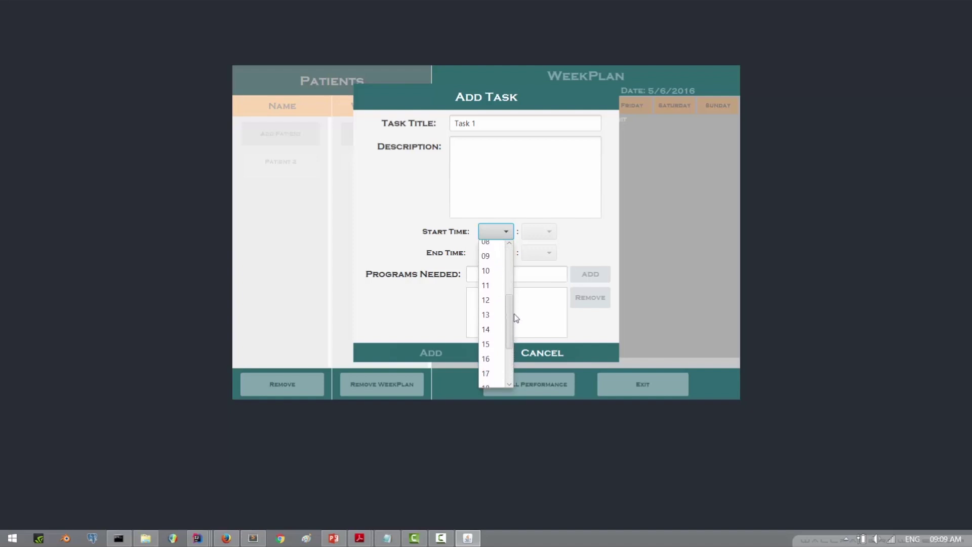
pyautogui.click(491, 270)
pyautogui.click(539, 231)
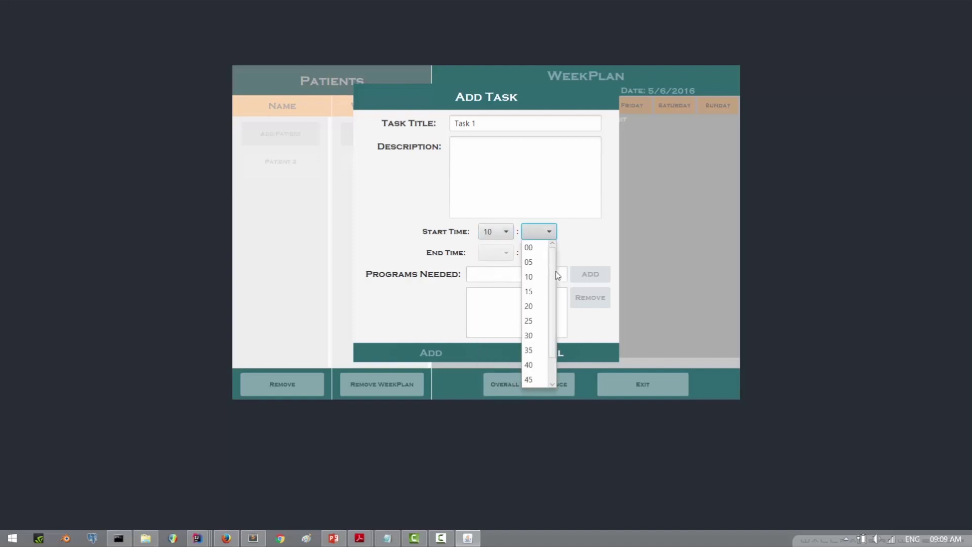
pyautogui.click(534, 286)
pyautogui.click(501, 254)
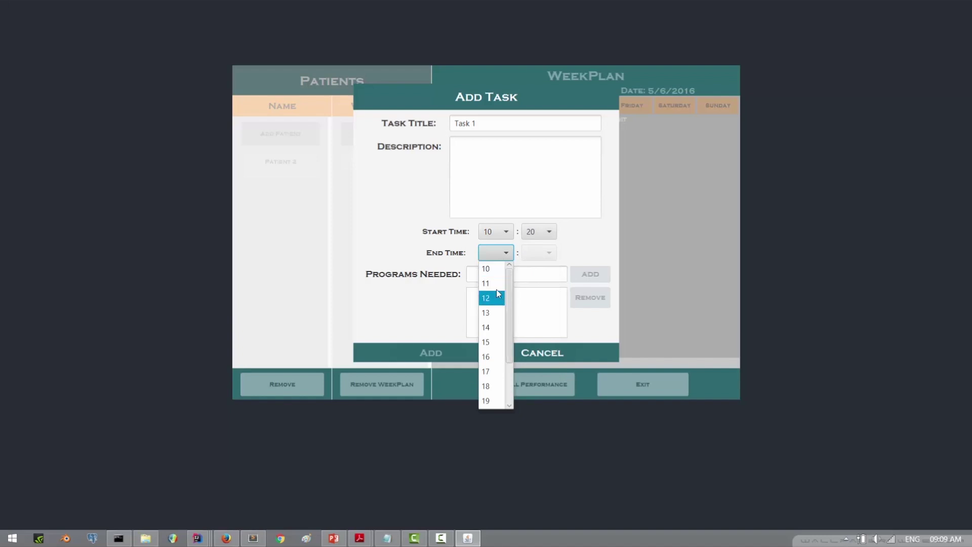
pyautogui.click(495, 272)
pyautogui.click(545, 254)
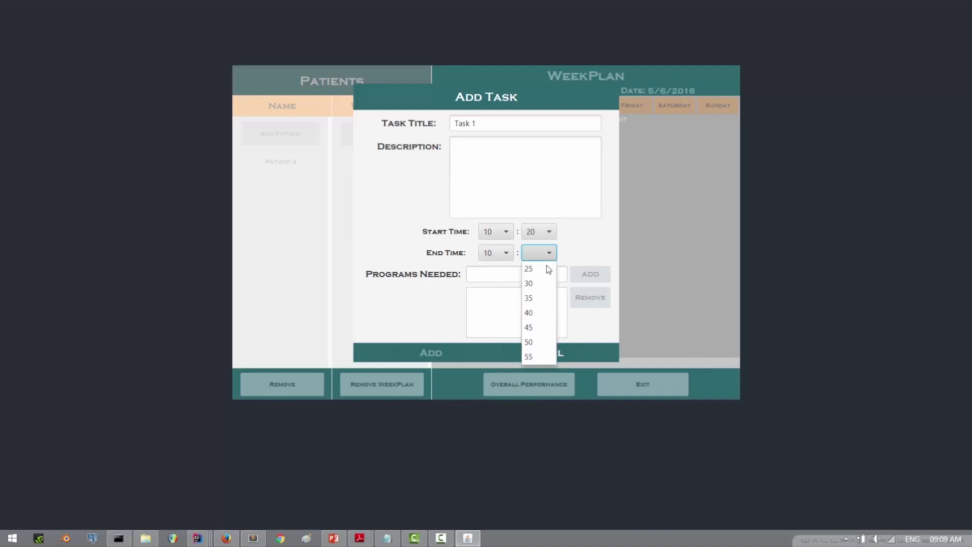
pyautogui.click(540, 329)
# Add Test as a needed program, title the task 'Task 1', and save it.
pyautogui.click(504, 274)
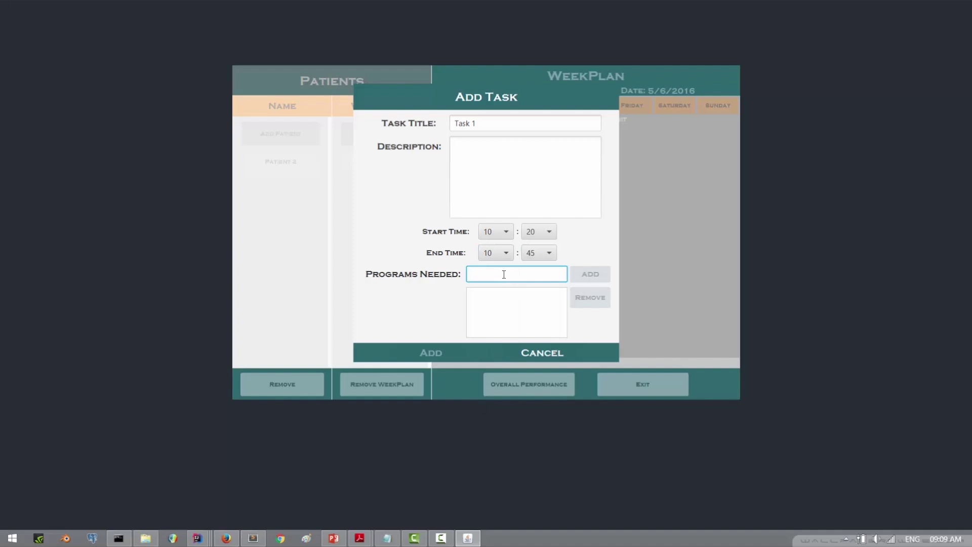
pyautogui.write('Test')
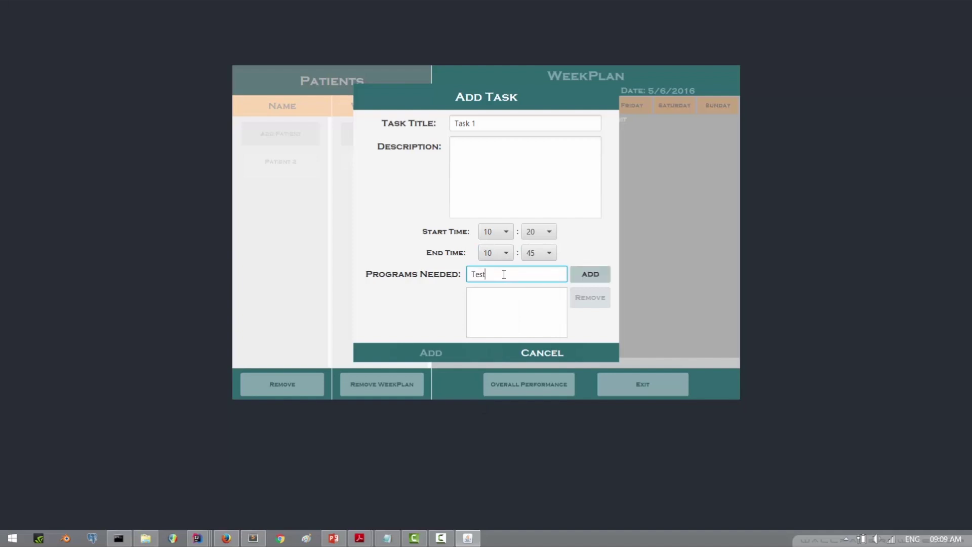
pyautogui.click(591, 276)
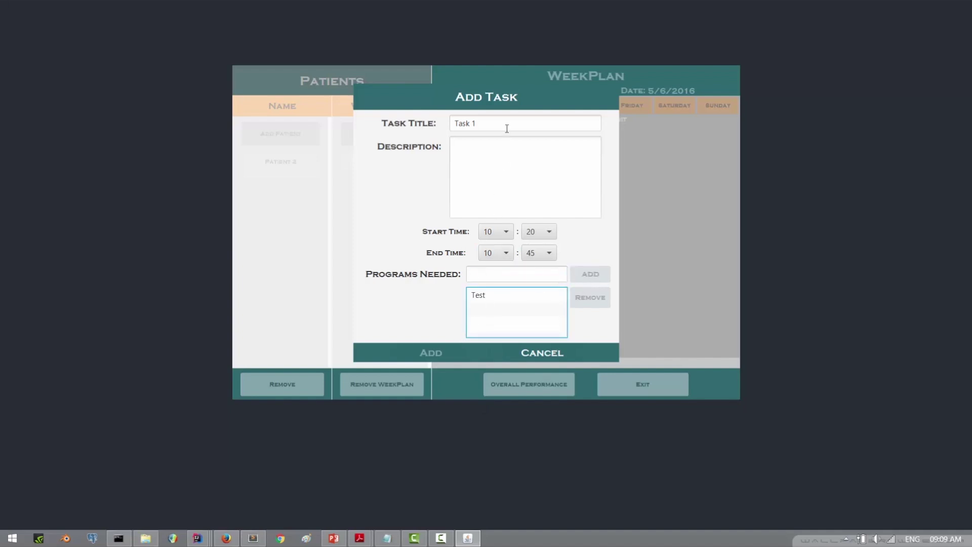
pyautogui.click(476, 124)
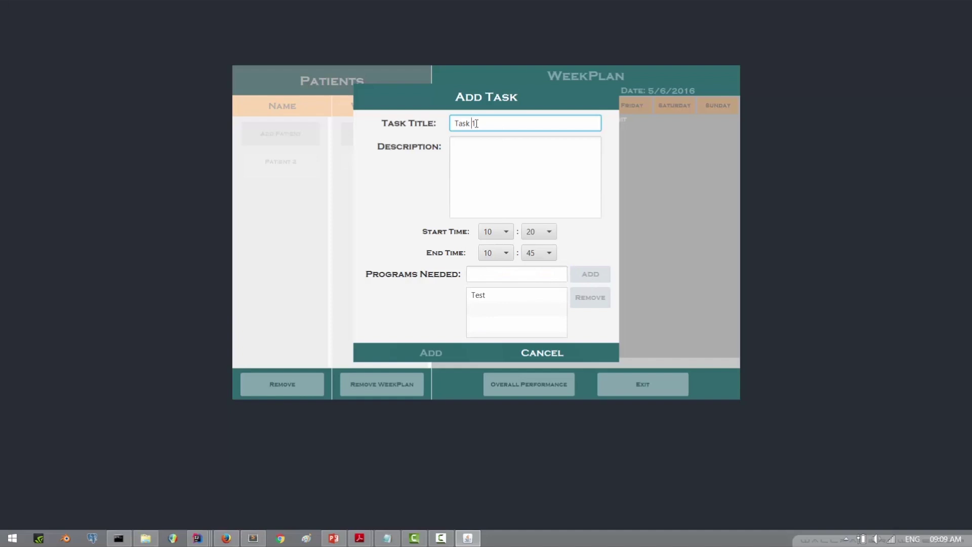
pyautogui.write('1')
pyautogui.click(410, 354)
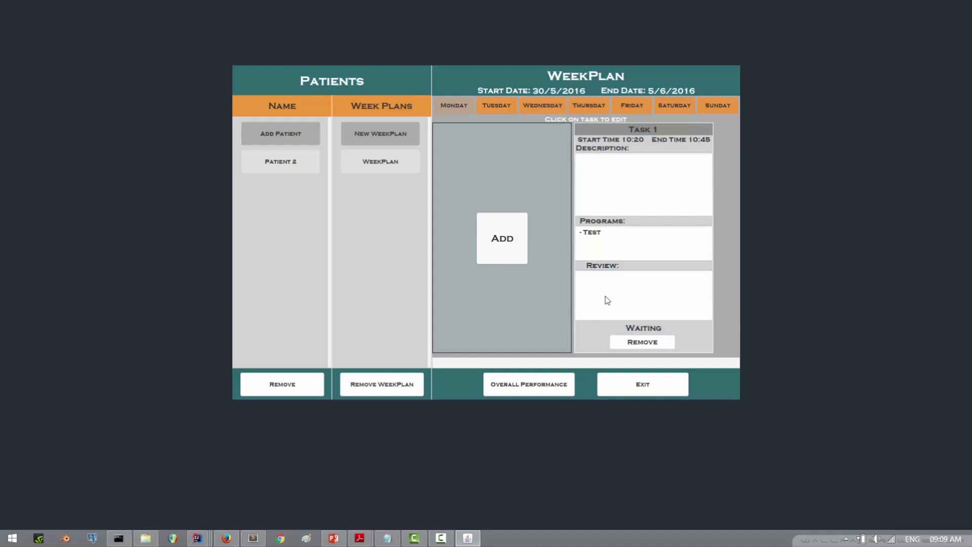
# Add Patient 3 to the coach's patient list.
pyautogui.click(274, 135)
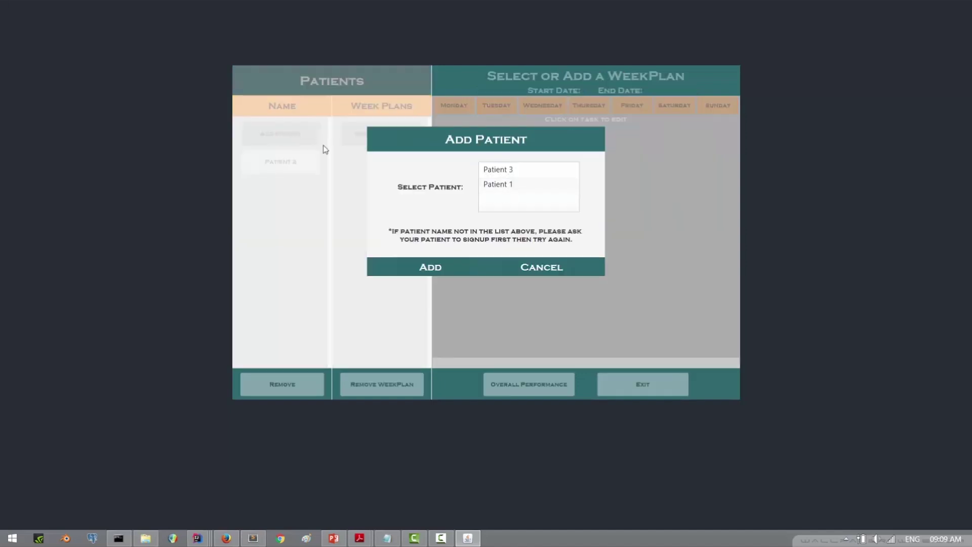
pyautogui.click(496, 170)
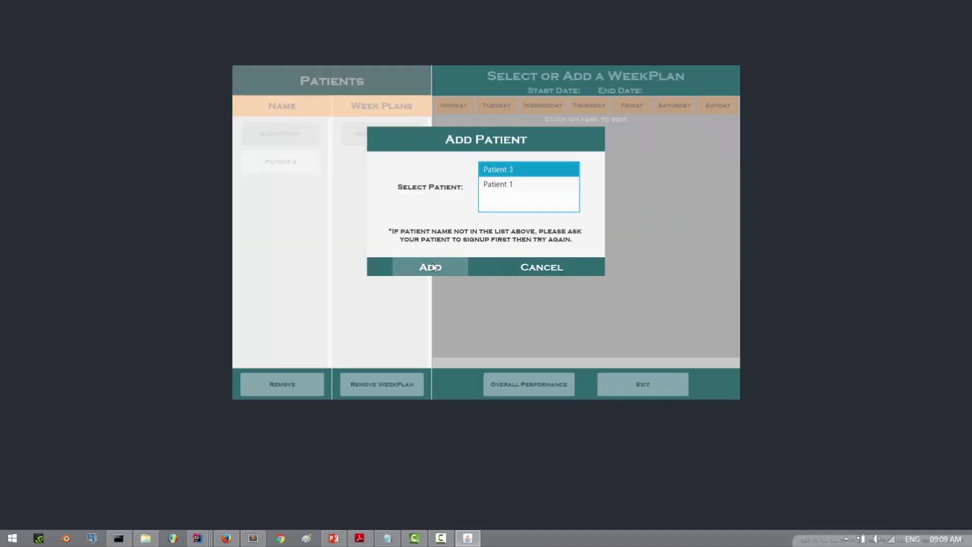
pyautogui.click(411, 259)
# Create a week plan named 'test' for Patient 3 starting 13 June 2016.
pyautogui.click(300, 187)
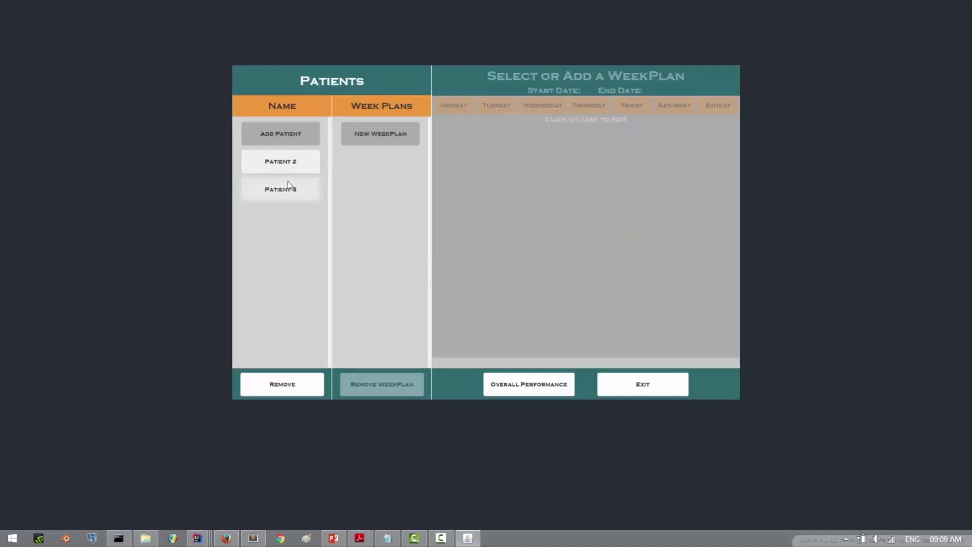
pyautogui.click(370, 135)
pyautogui.click(508, 191)
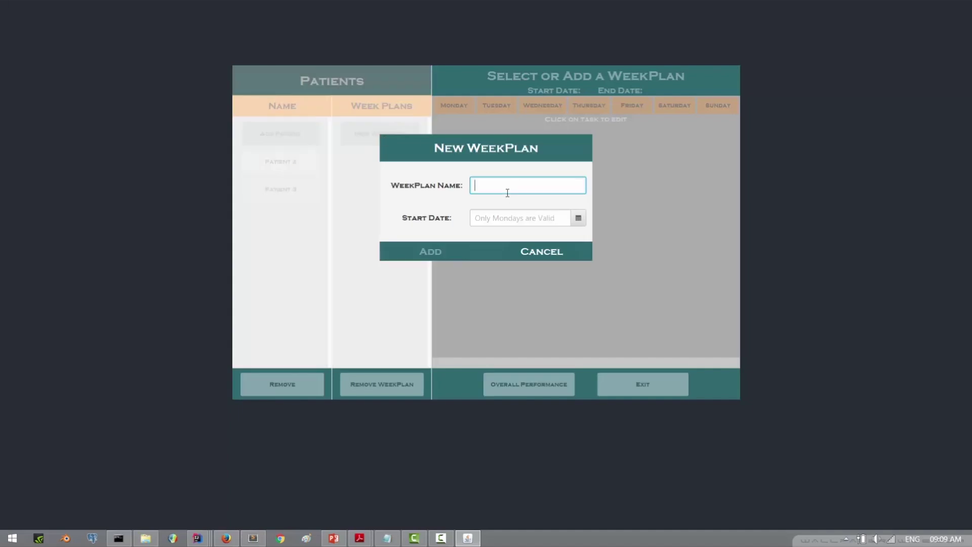
pyautogui.write('est')
pyautogui.click(522, 211)
pyautogui.click(580, 218)
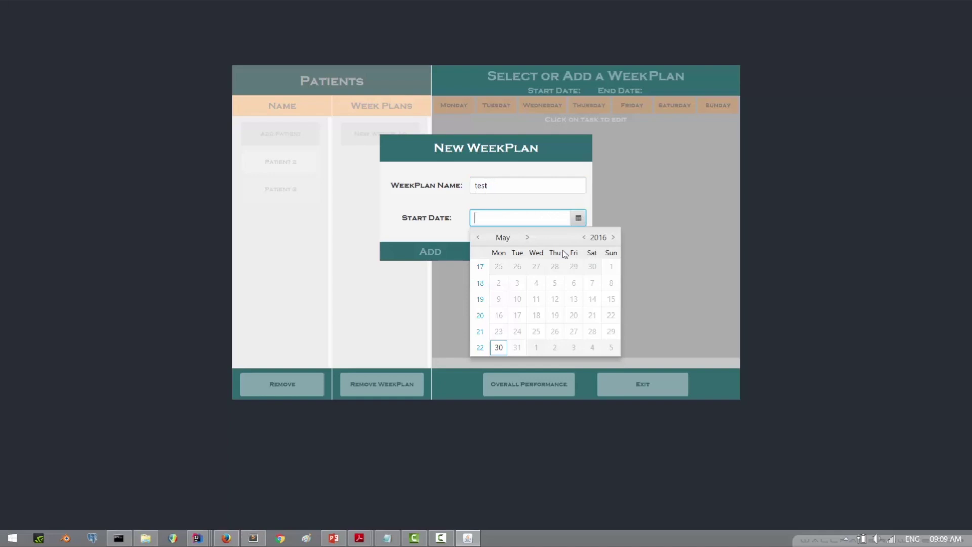
pyautogui.click(527, 237)
pyautogui.click(502, 302)
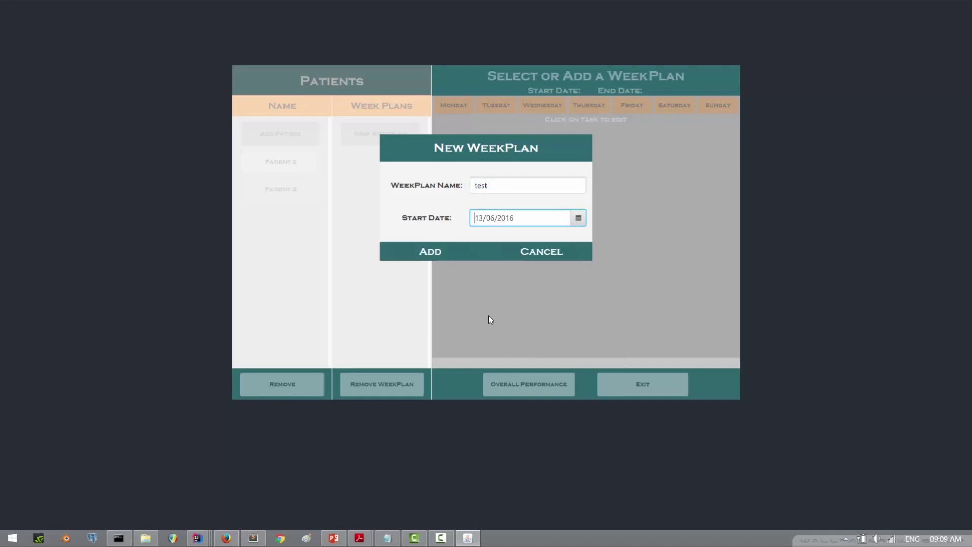
pyautogui.click(409, 253)
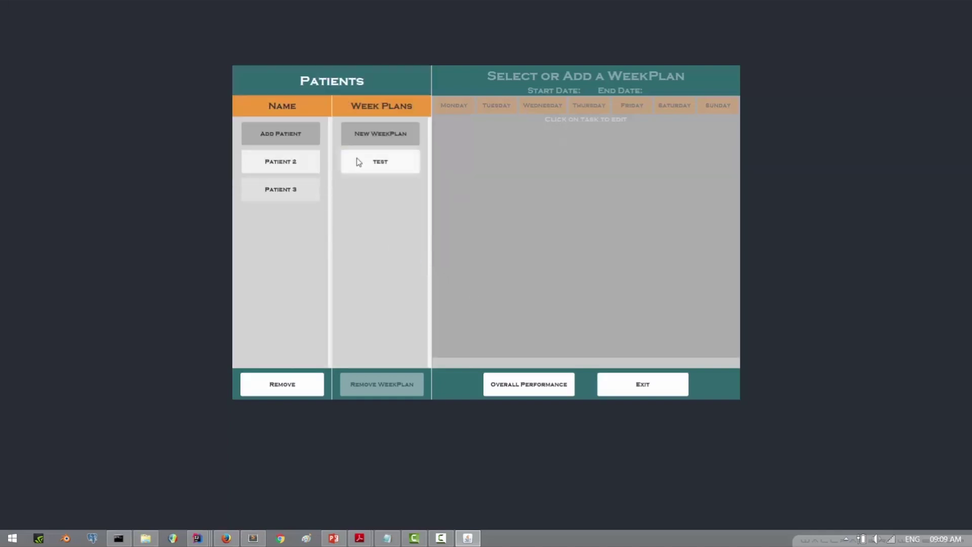
# Remove the test week plan and then Patient 3, confirming each removal.
pyautogui.click(381, 165)
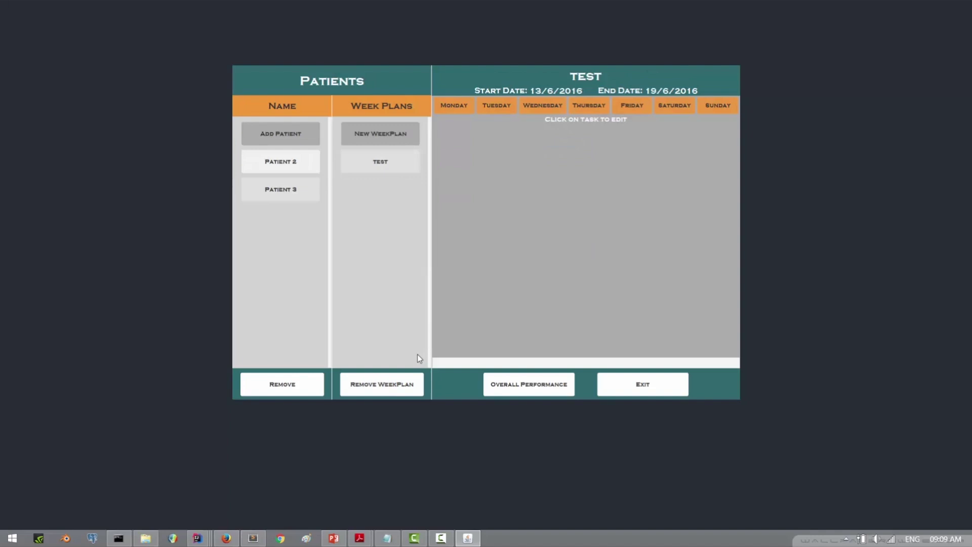
pyautogui.click(445, 105)
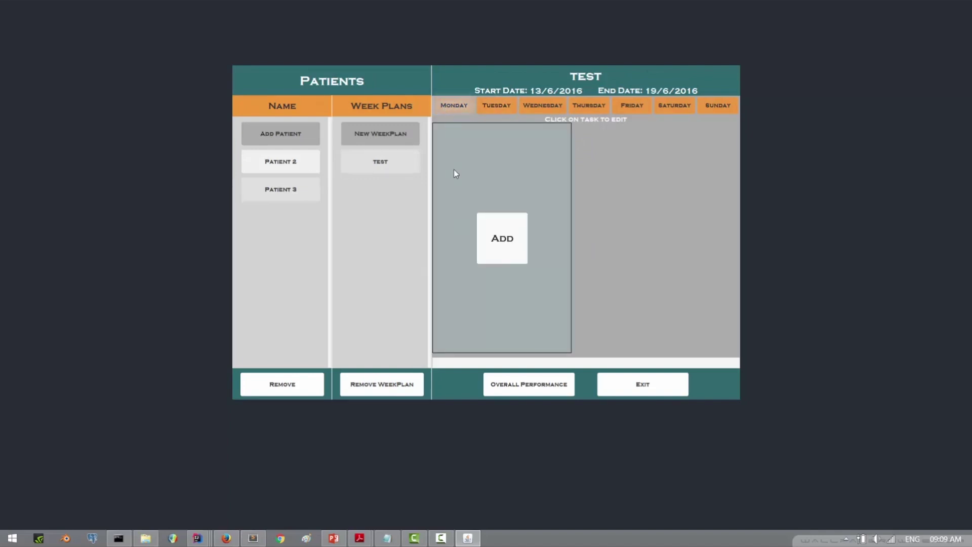
pyautogui.click(394, 382)
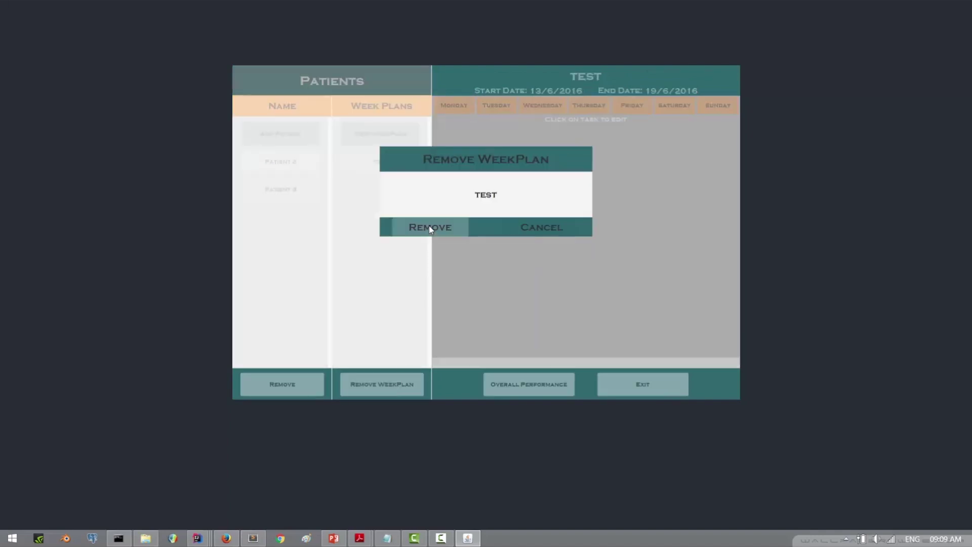
pyautogui.click(430, 228)
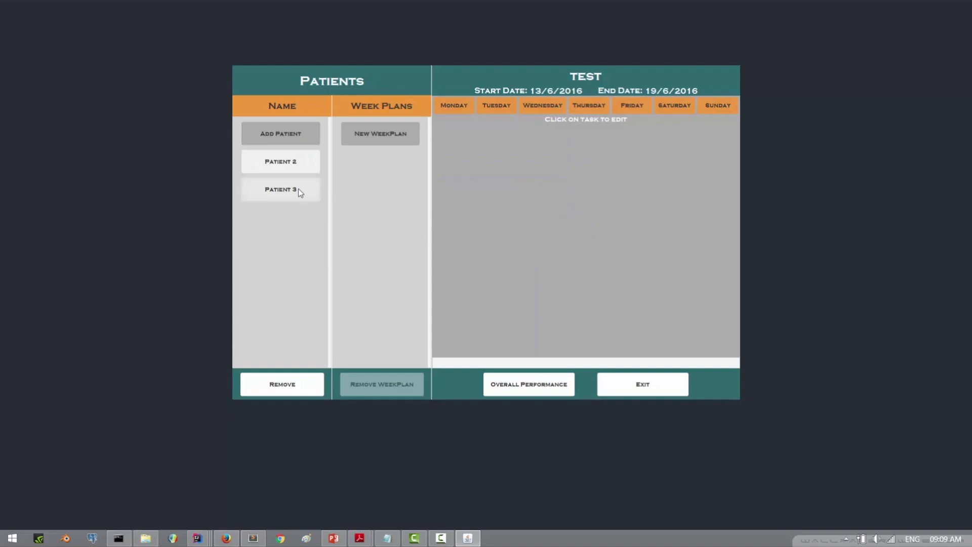
pyautogui.click(284, 387)
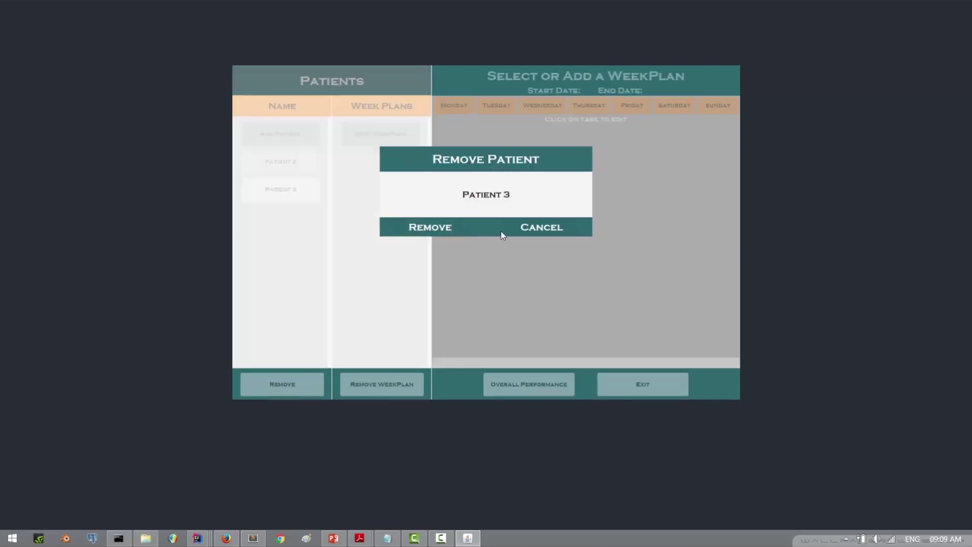
pyautogui.click(449, 227)
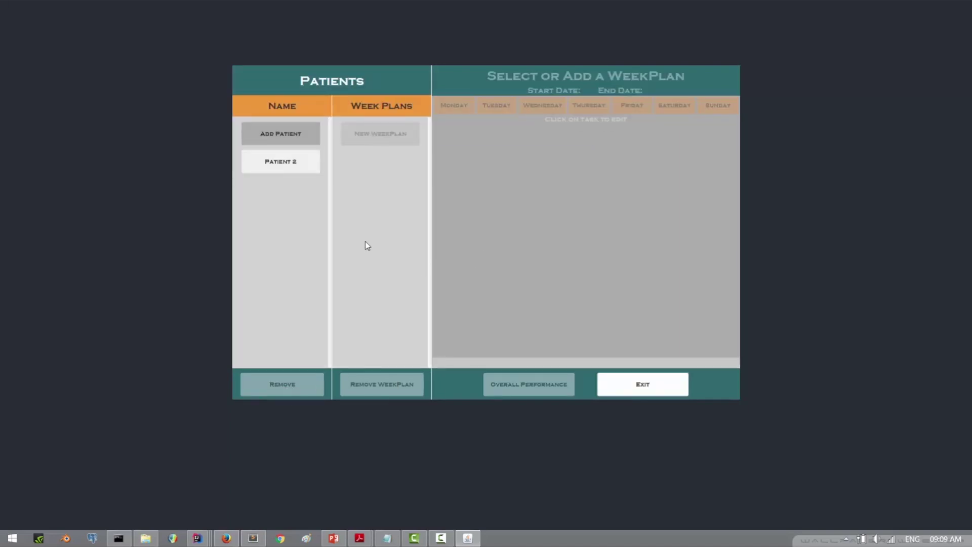
# Reopen Patient 2's WeekPlan Monday tasks, then exit the coach app saving changes.
pyautogui.click(277, 165)
pyautogui.click(404, 172)
pyautogui.click(444, 111)
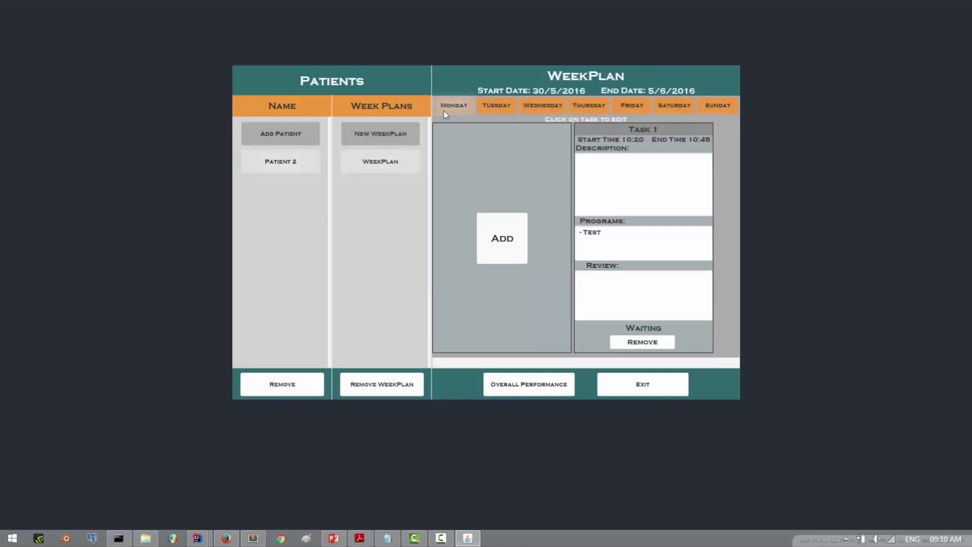
pyautogui.click(622, 394)
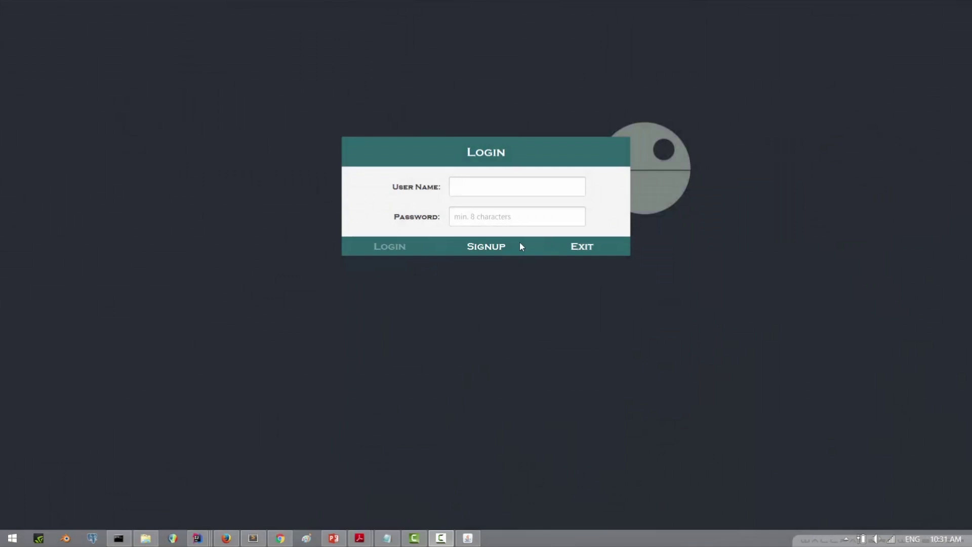
# Log into the patient app as Patient 2 with the account password.
pyautogui.click(499, 191)
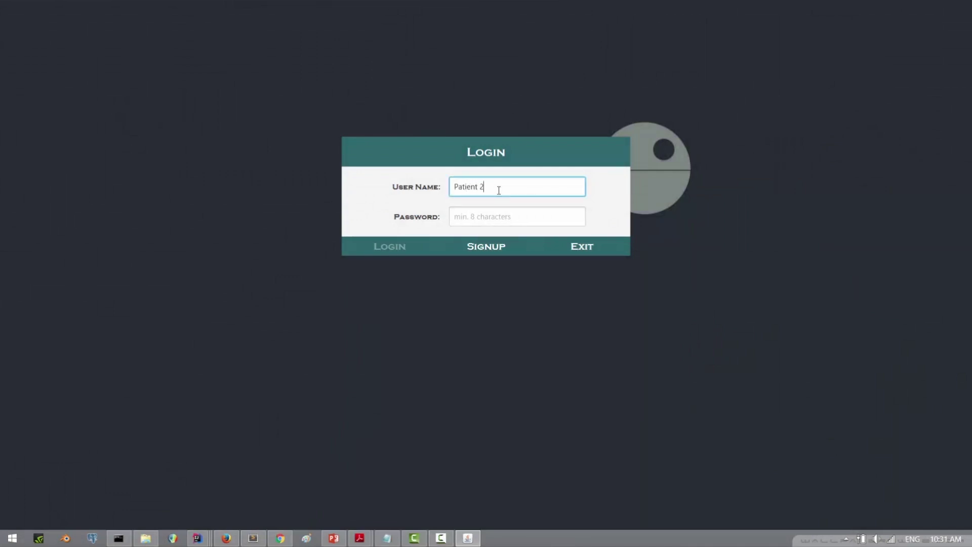
pyautogui.press('Tab')
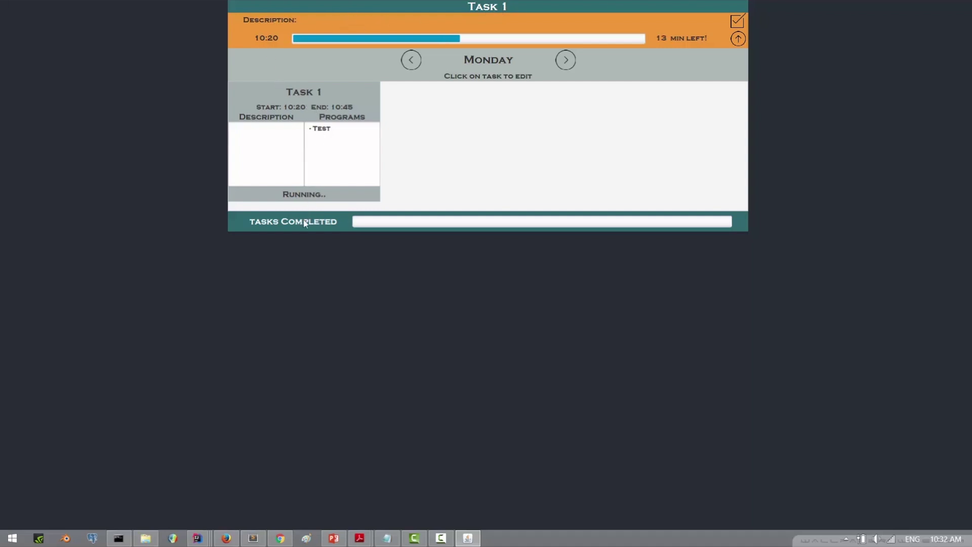
# Check Tuesday's and Sunday's tasks, return to Monday, and collapse the task panel.
pyautogui.click(562, 64)
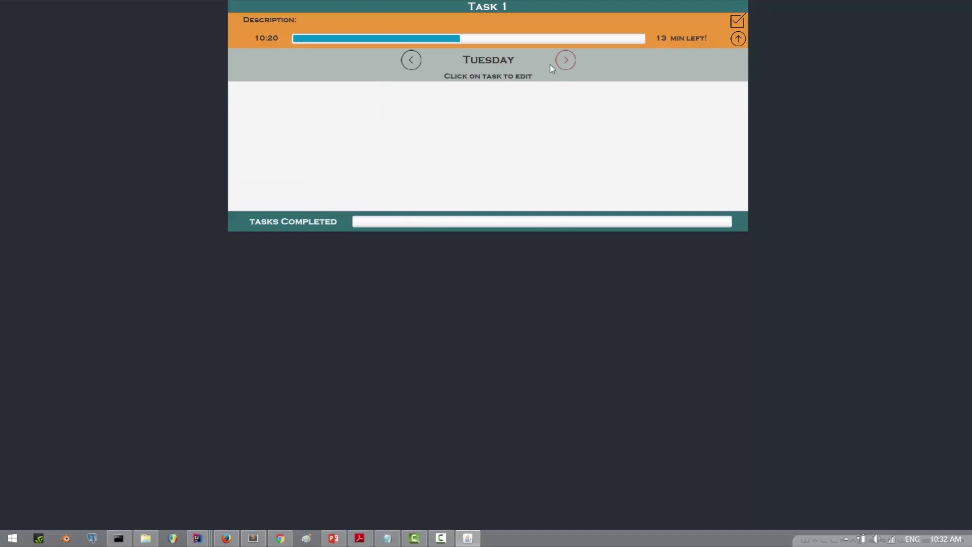
pyautogui.click(411, 60)
pyautogui.click(412, 60)
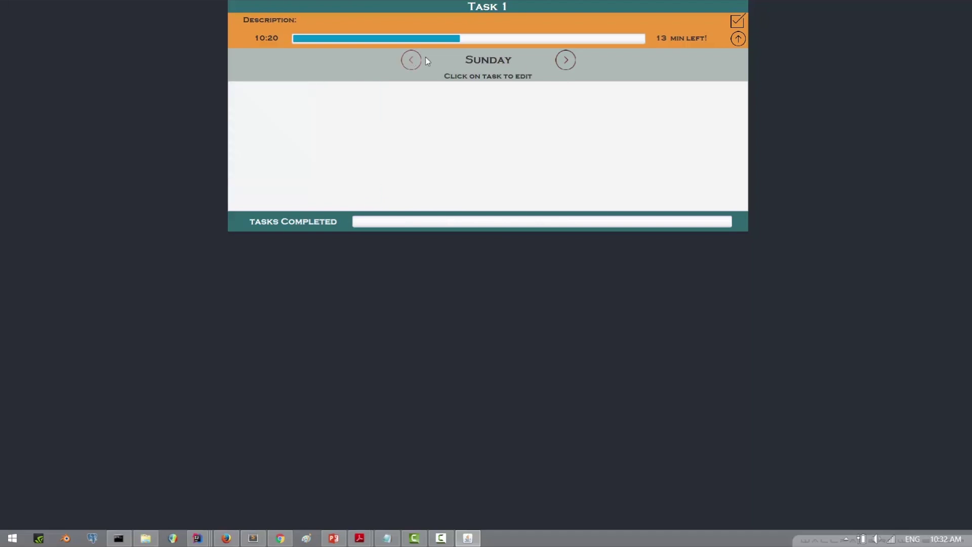
pyautogui.click(564, 61)
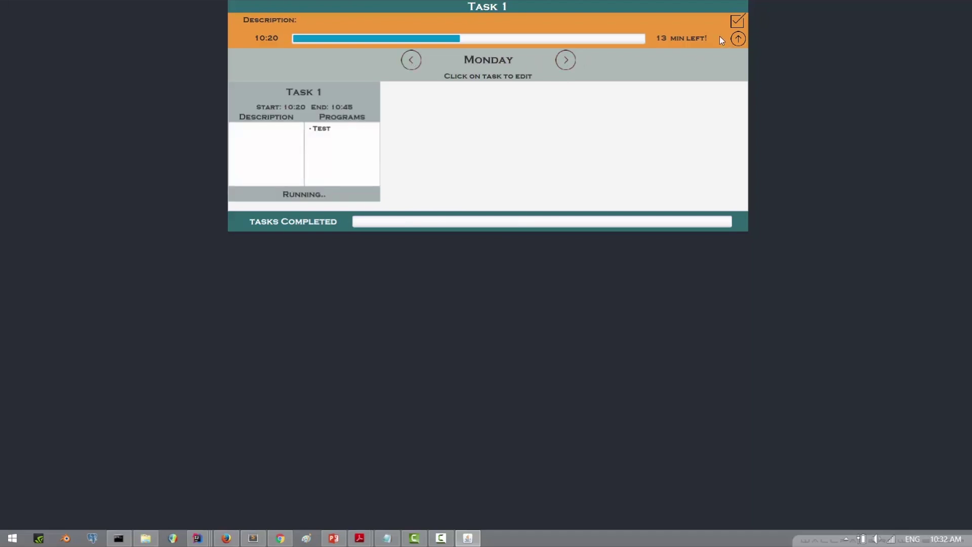
pyautogui.click(738, 39)
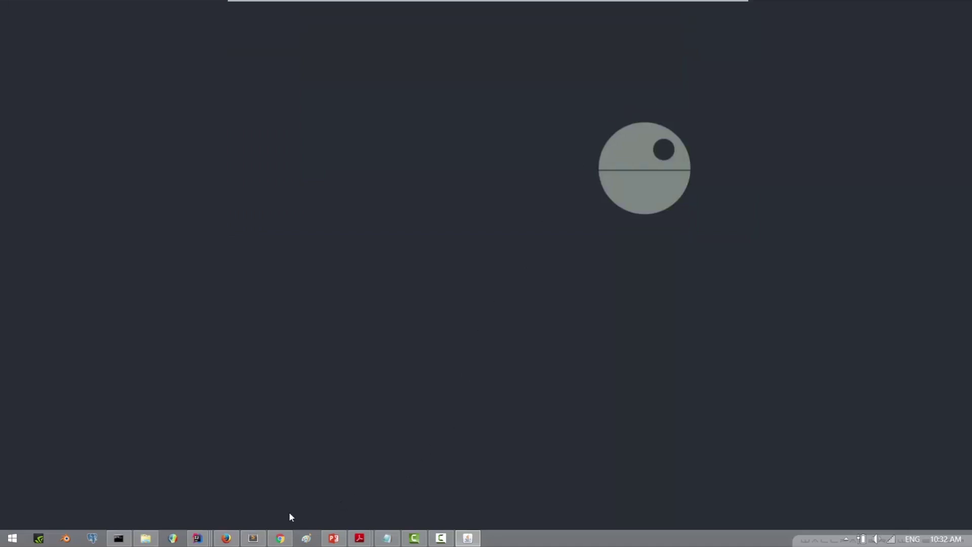
# Bring Thesis Submitted.pdf forward, expand the Task 1 panel, then minimize Adobe Reader.
pyautogui.moveTo(359, 538)
pyautogui.click(330, 495)
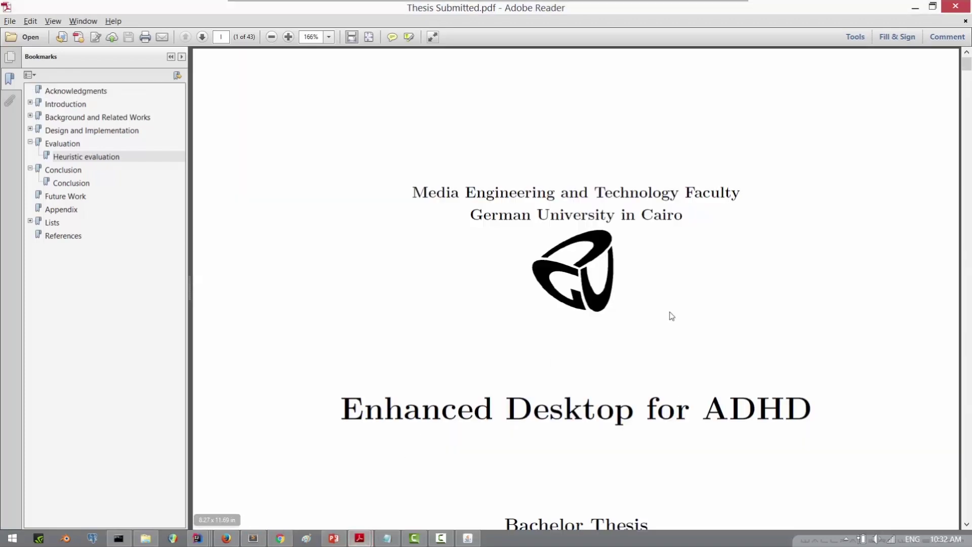
pyautogui.scroll(-2, 668, 317)
pyautogui.scroll(2, 694, 314)
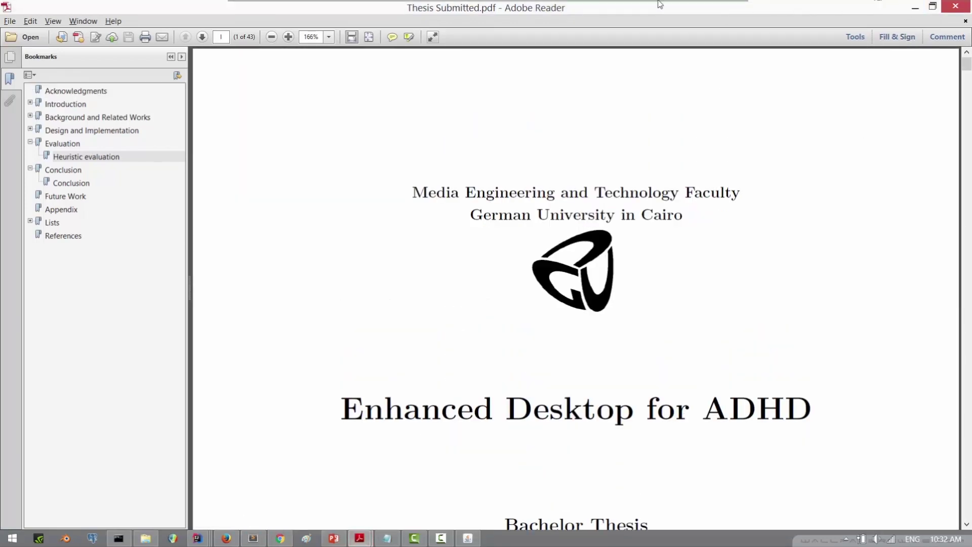
pyautogui.moveTo(658, 2)
pyautogui.click(740, 39)
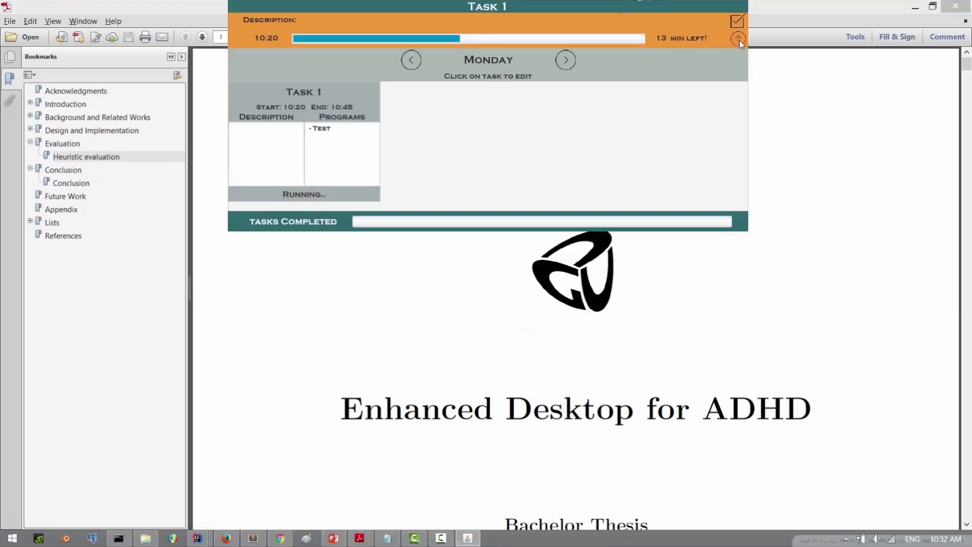
pyautogui.click(909, 9)
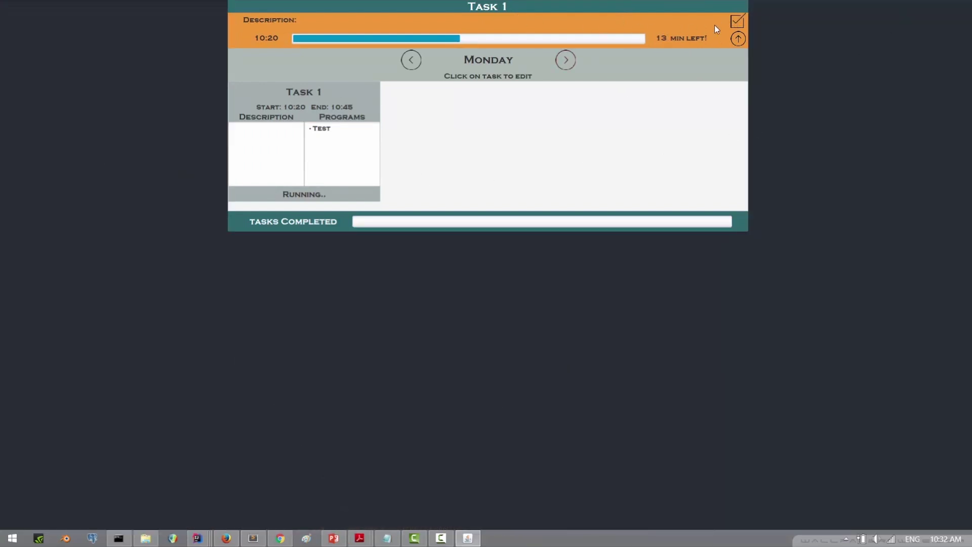
# Fill Task 1's submit form with review 'Test Review' and 75% done.
pyautogui.click(736, 21)
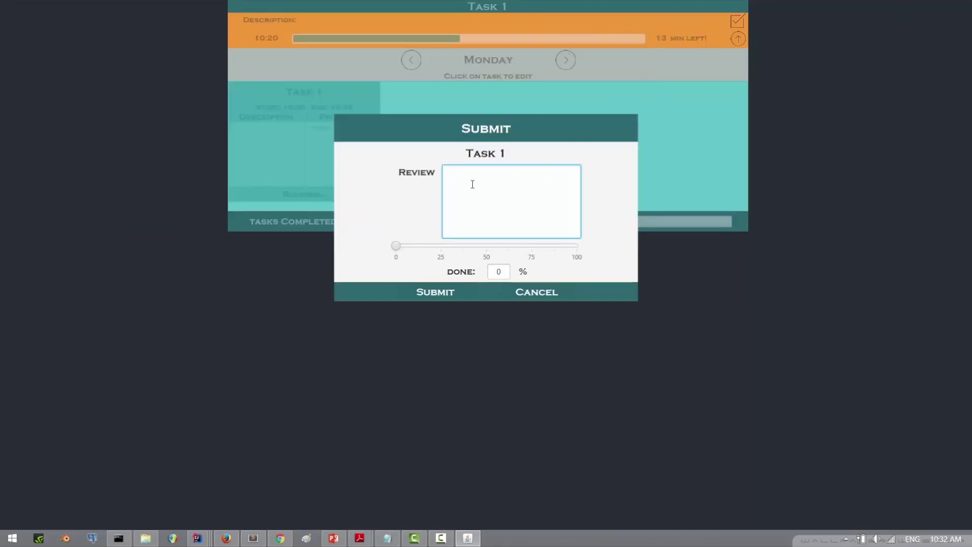
pyautogui.write('Test')
pyautogui.write(' Review')
pyautogui.moveTo(396, 245)
pyautogui.mouseDown()
pyautogui.moveTo(584, 263)
pyautogui.moveTo(521, 252)
pyautogui.moveTo(530, 251)
pyautogui.mouseUp()
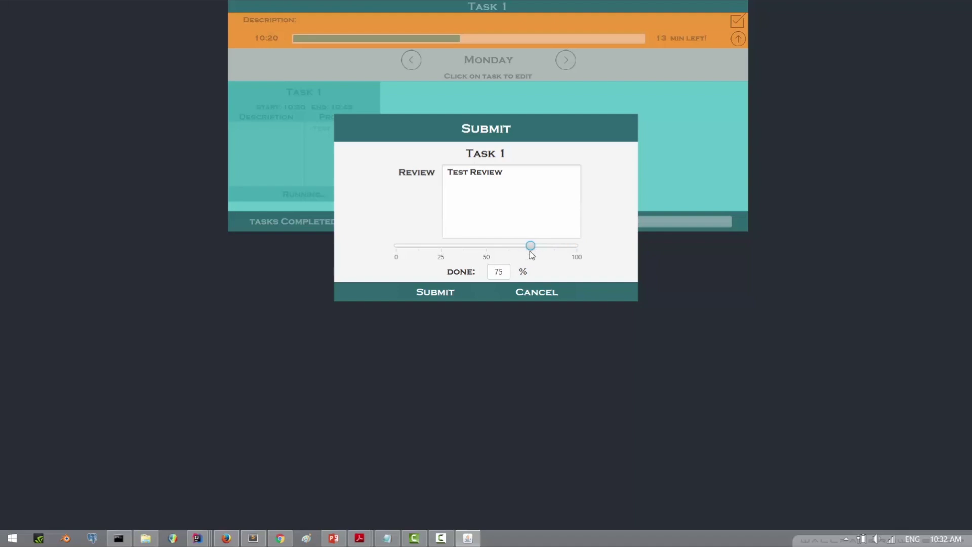